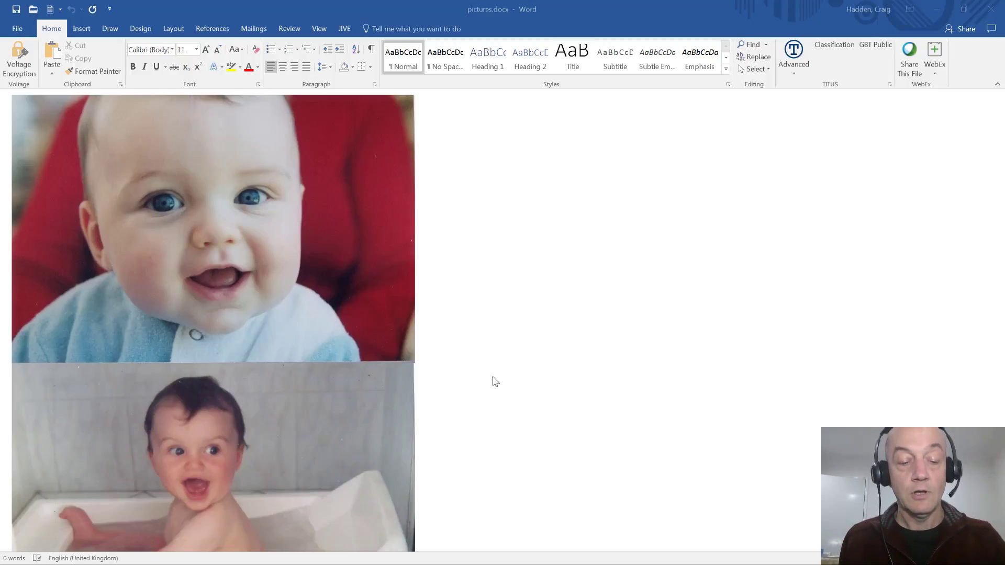
Save the pictures document as Web Page (*.htm, *.html), producing pictures.htm.
key("alt+f")
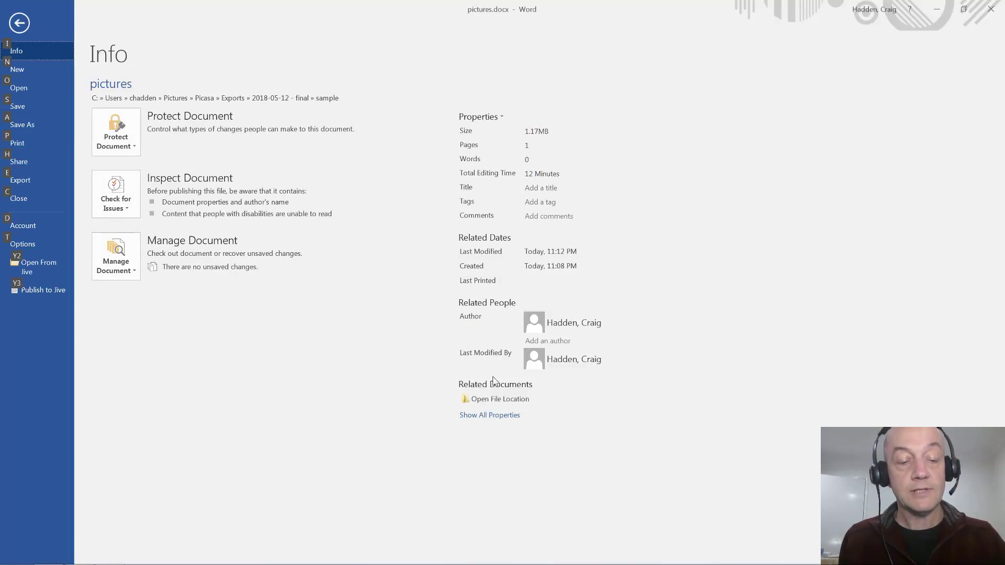
key("a")
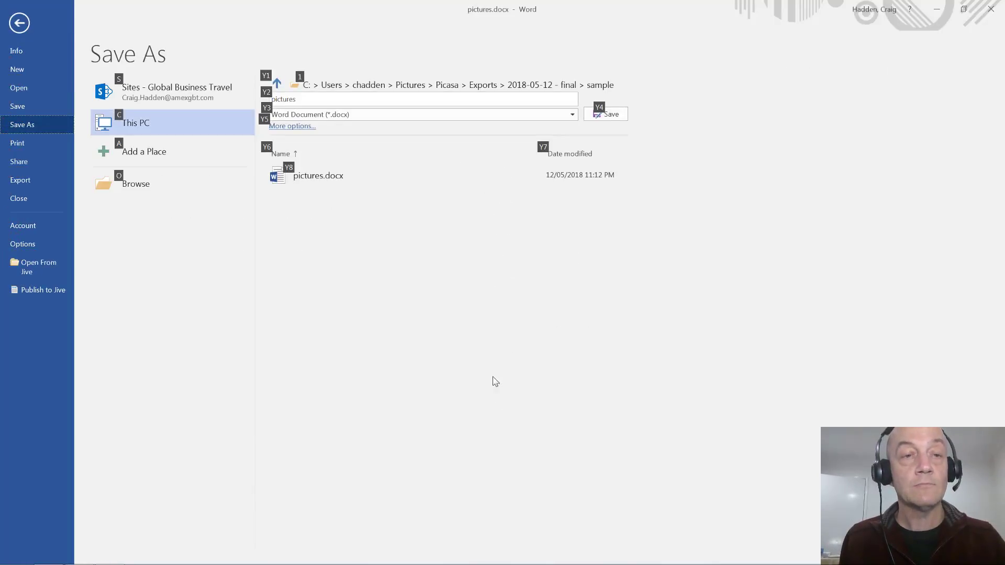
left_click(411, 120)
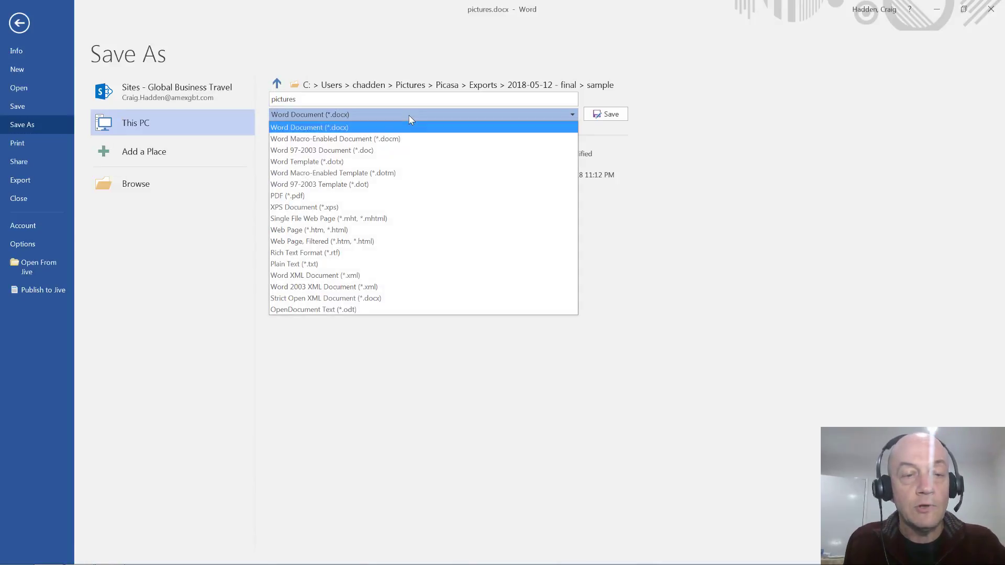
left_click(410, 230)
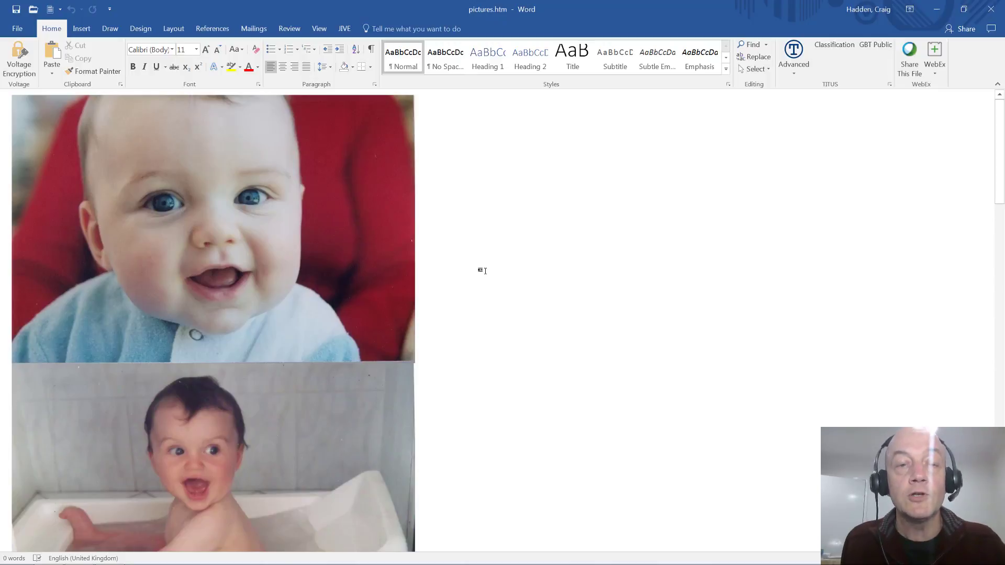
In Explorer's sample folder, select pictures.htm and open the pictures_files folder.
key("alt+Tab")
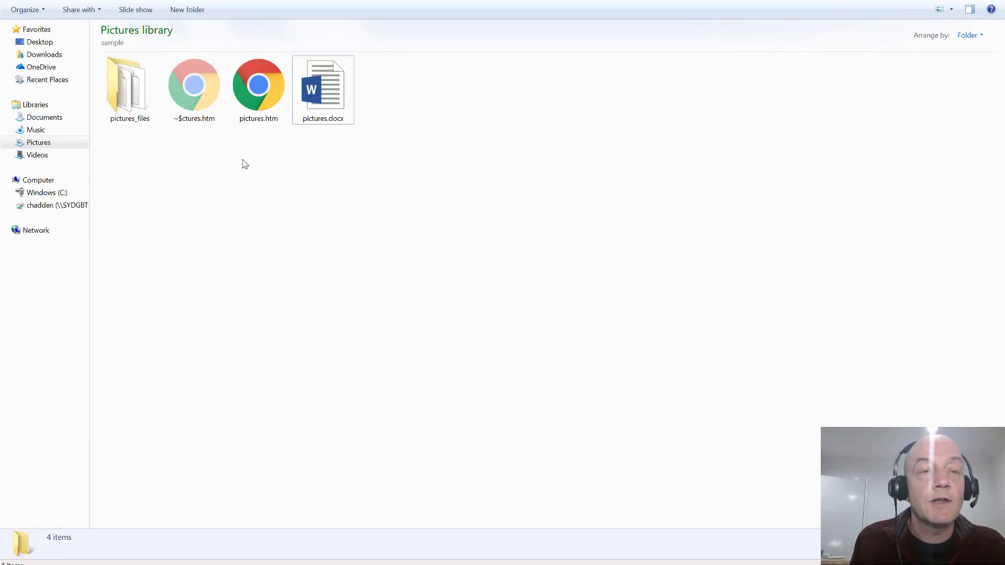
left_click(257, 115)
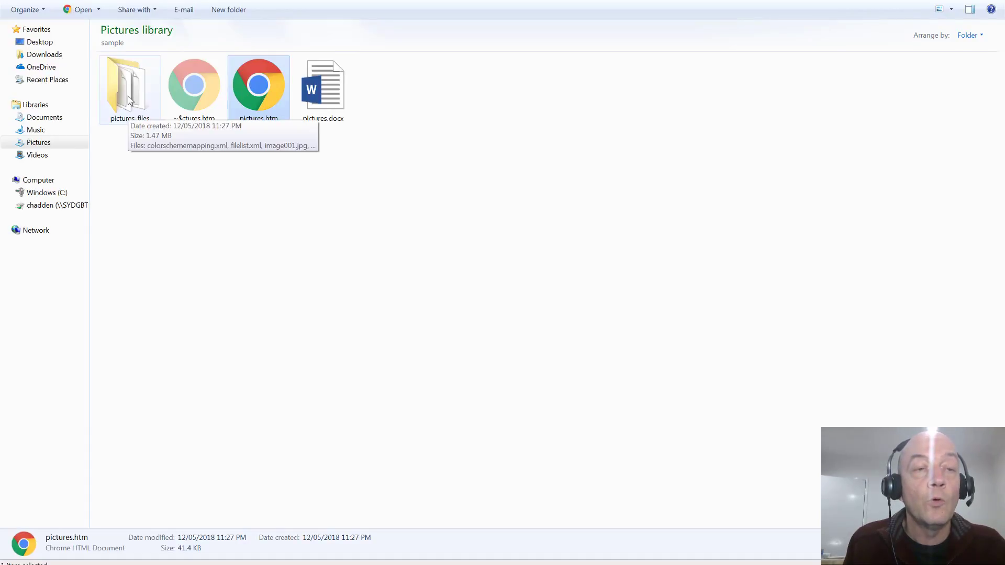
double_click(130, 99)
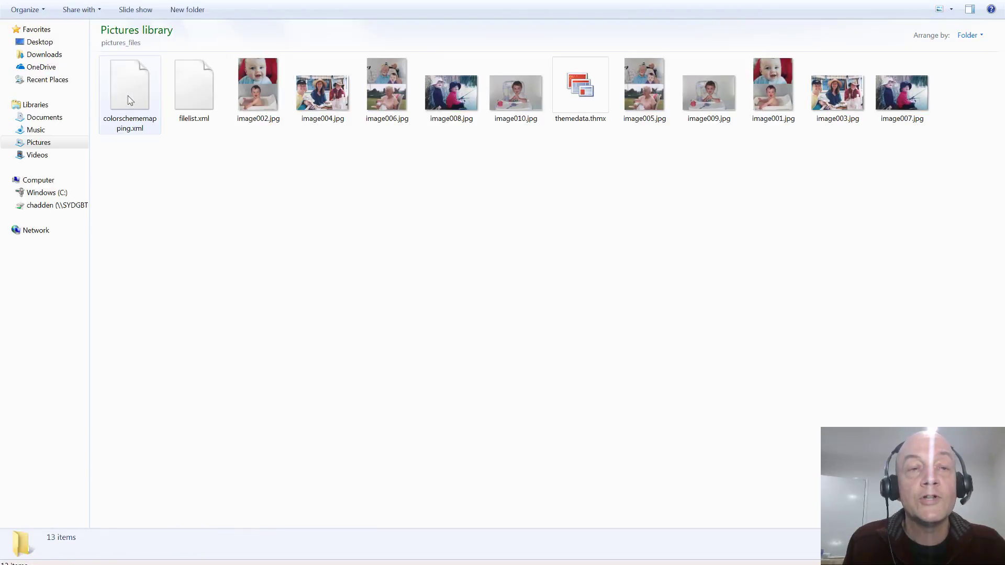
Inspect image002.jpg through image010.jpg, then go back up to the sample folder.
left_click(251, 86)
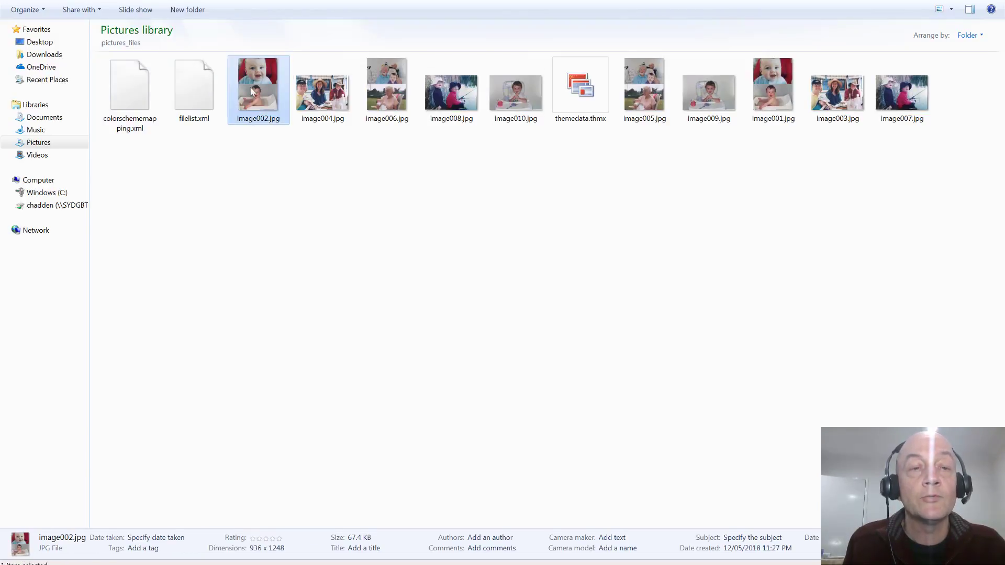
left_click(330, 91)
left_click(393, 89)
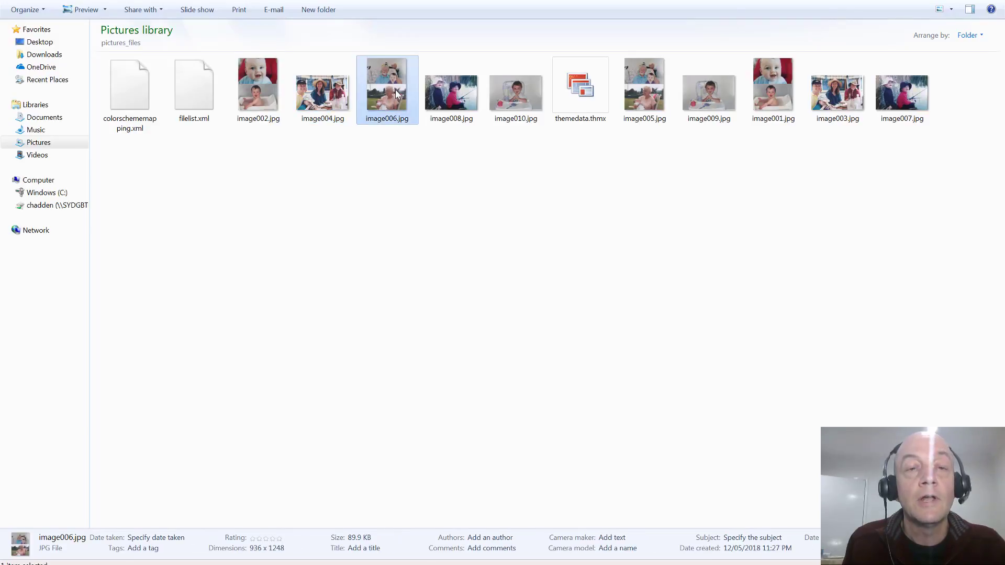
left_click(465, 103)
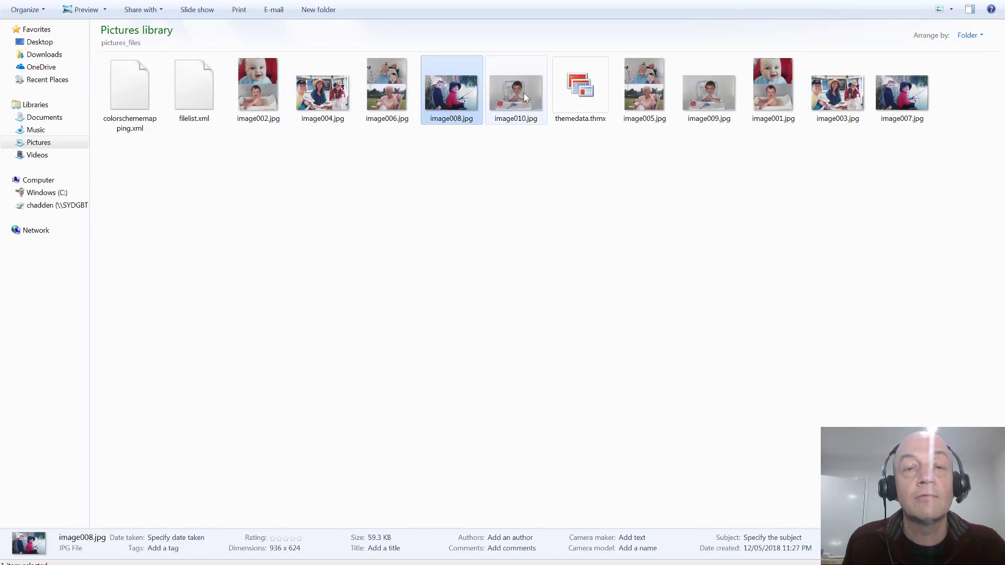
left_click(517, 94)
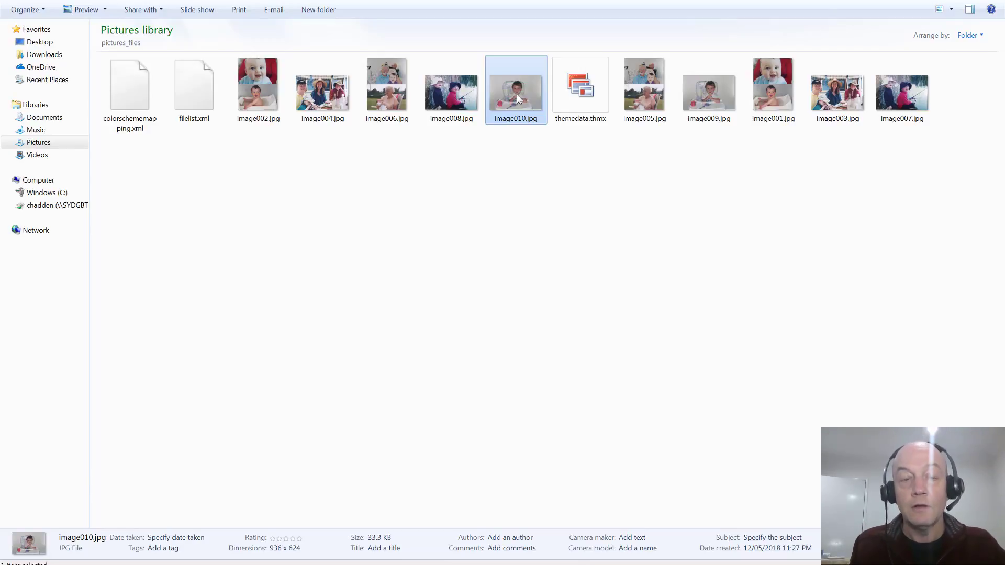
key("BackSpace")
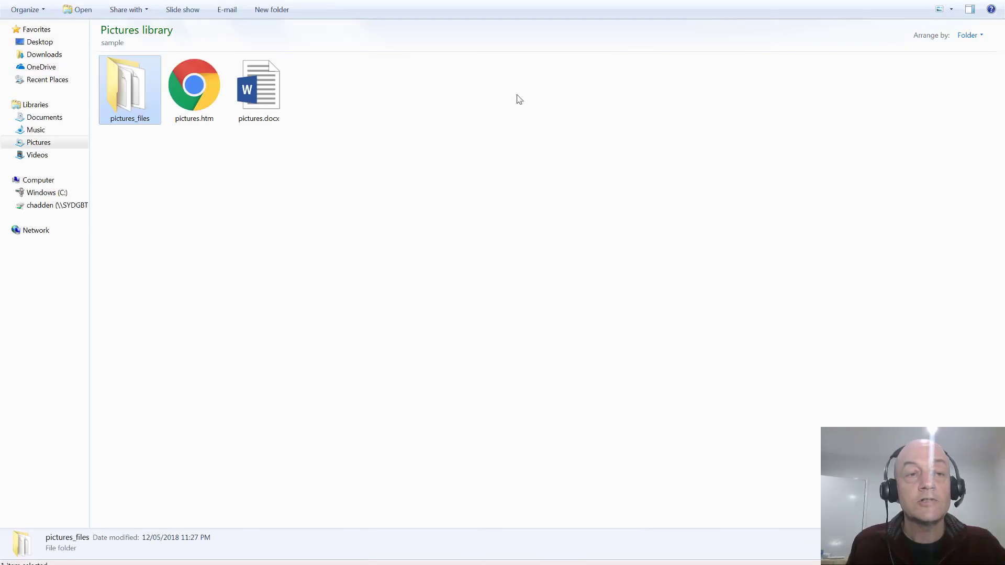
Paste a copy of pictures.docx and change the copy's extension from docx to zip.
left_click(273, 120)
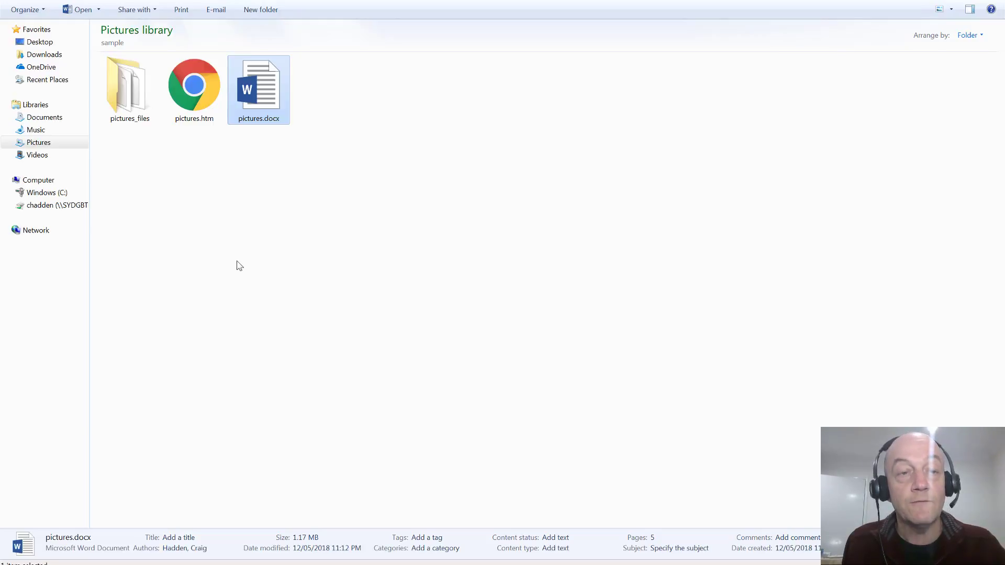
key("ctrl+v")
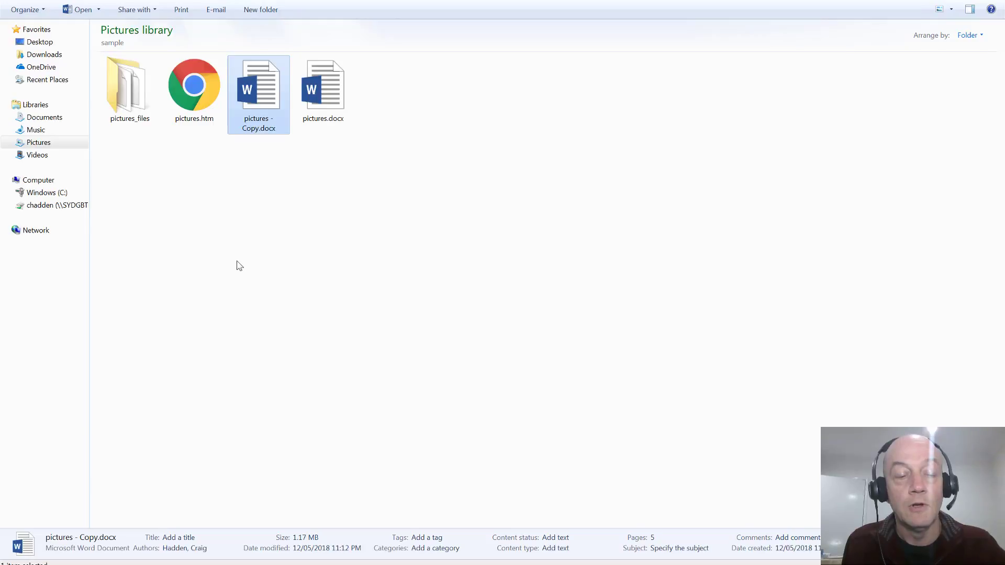
key("F2")
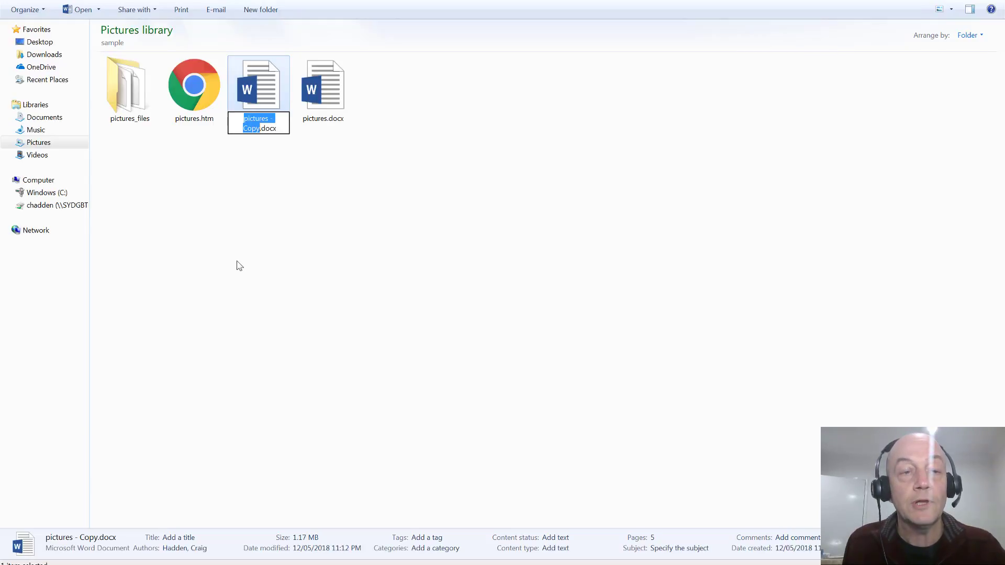
key("Right")
key("Right")
key("Right")
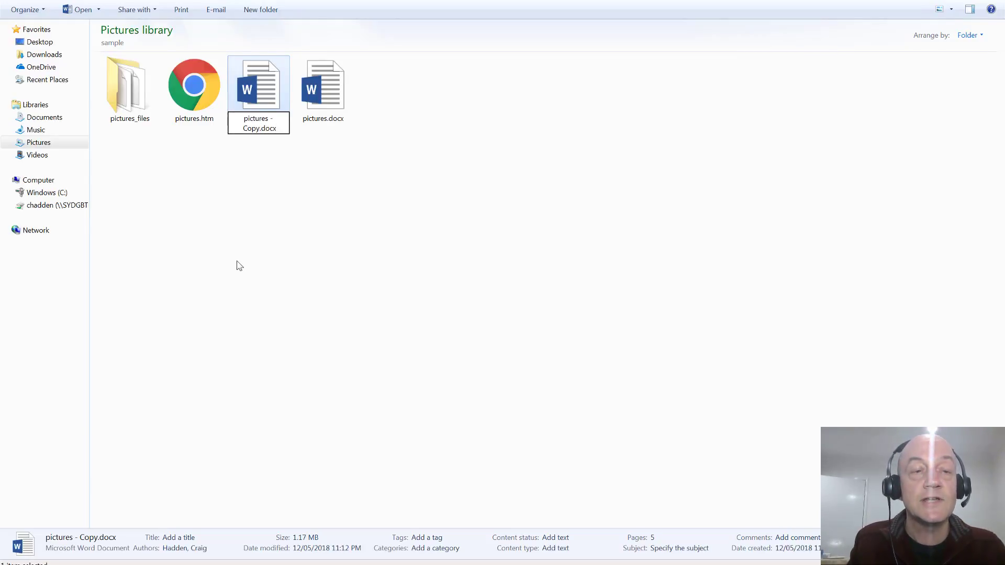
key("Delete")
key("Delete")
key("Delete")
key("Delete")
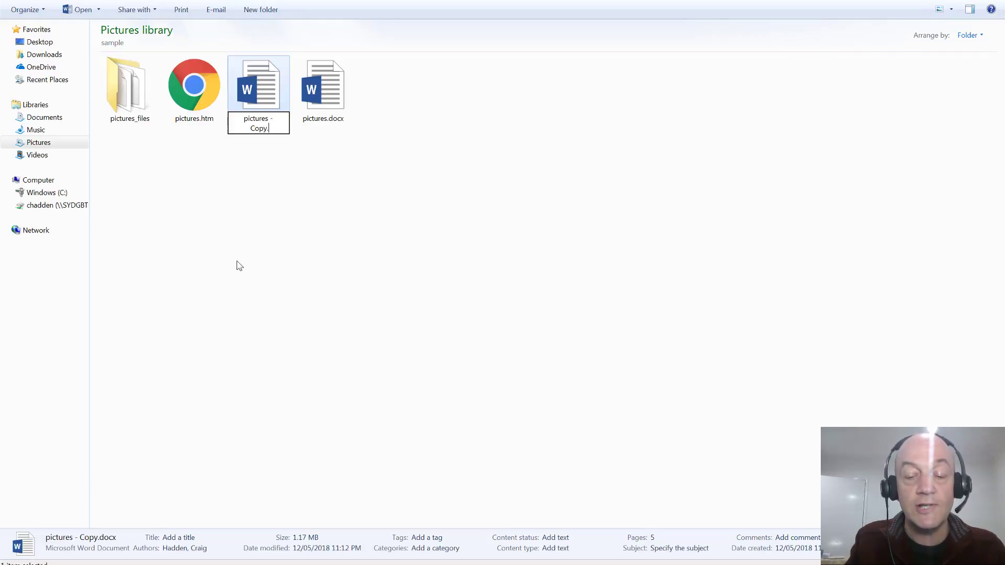
type("zip")
key("Return")
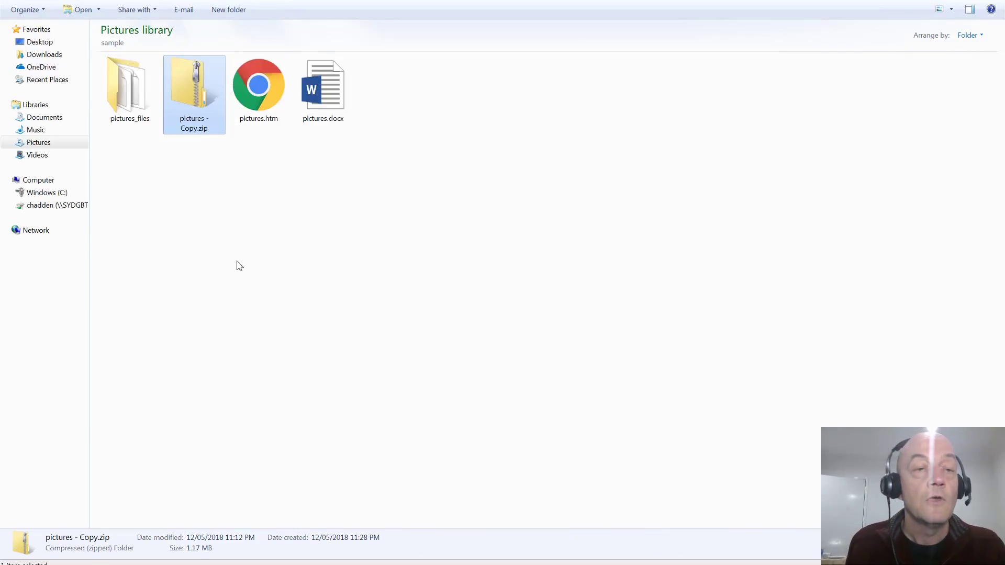
Browse into pictures - Copy.zip, then its word folder and media subfolder.
key("Return")
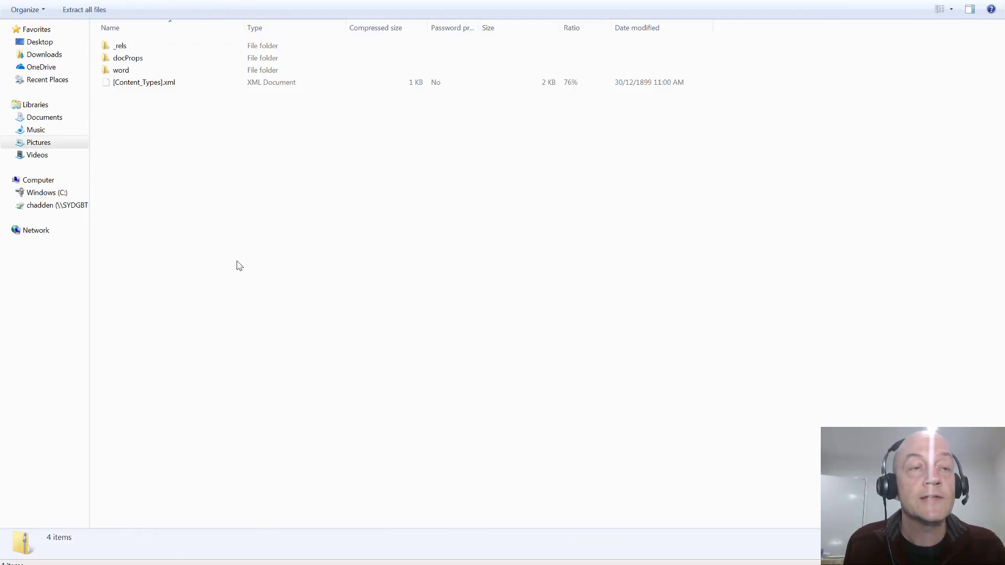
key("Down")
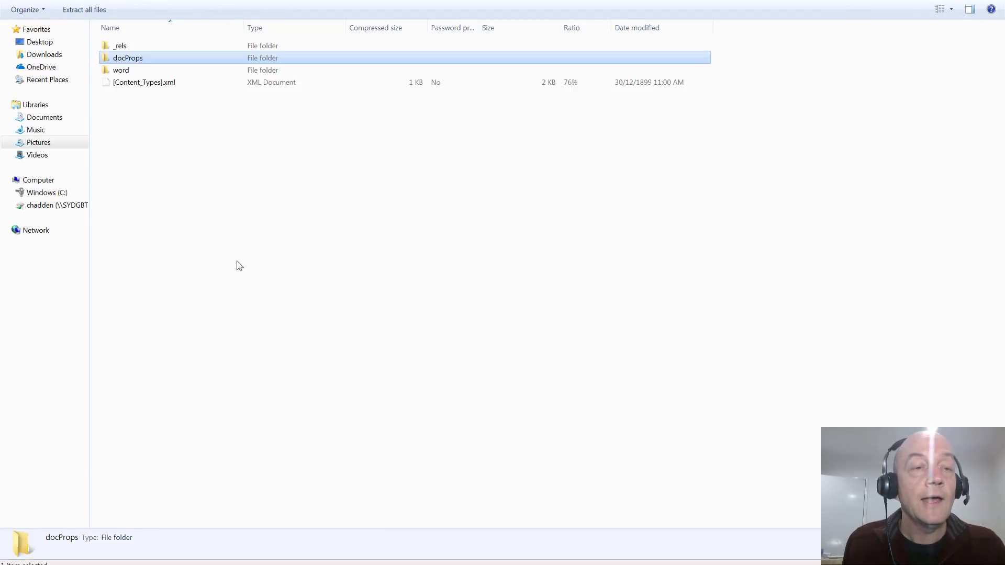
key("Down")
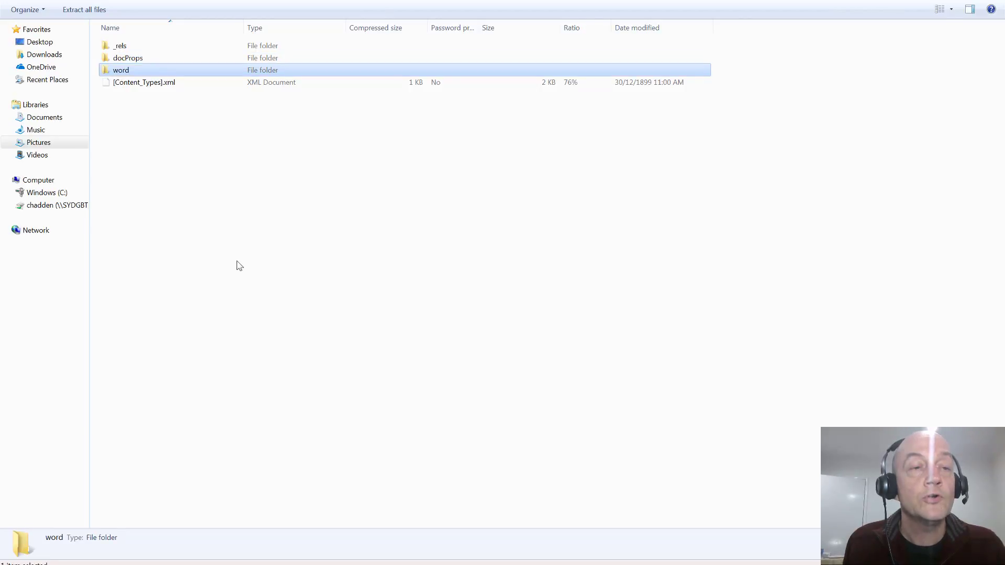
key("Return")
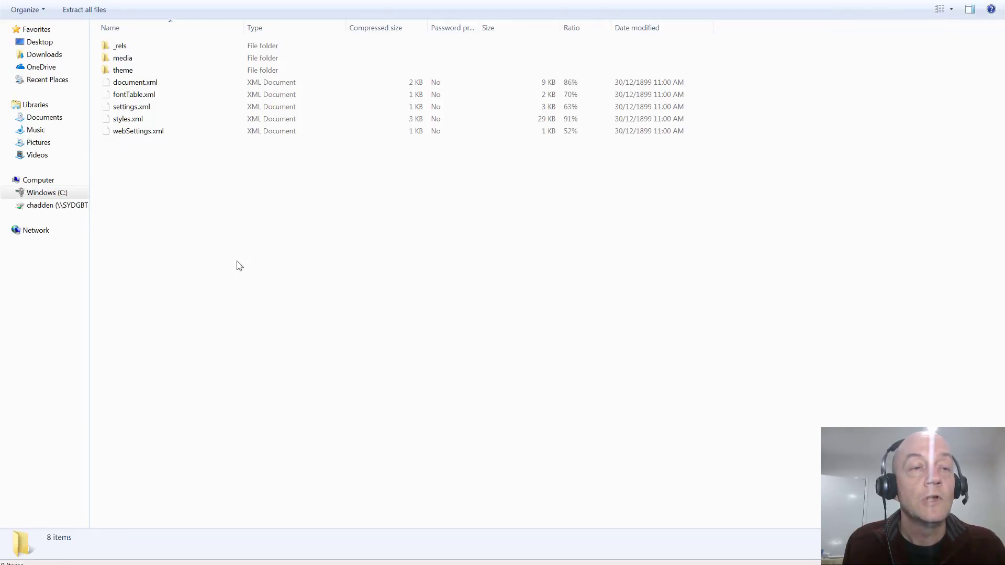
key("Down")
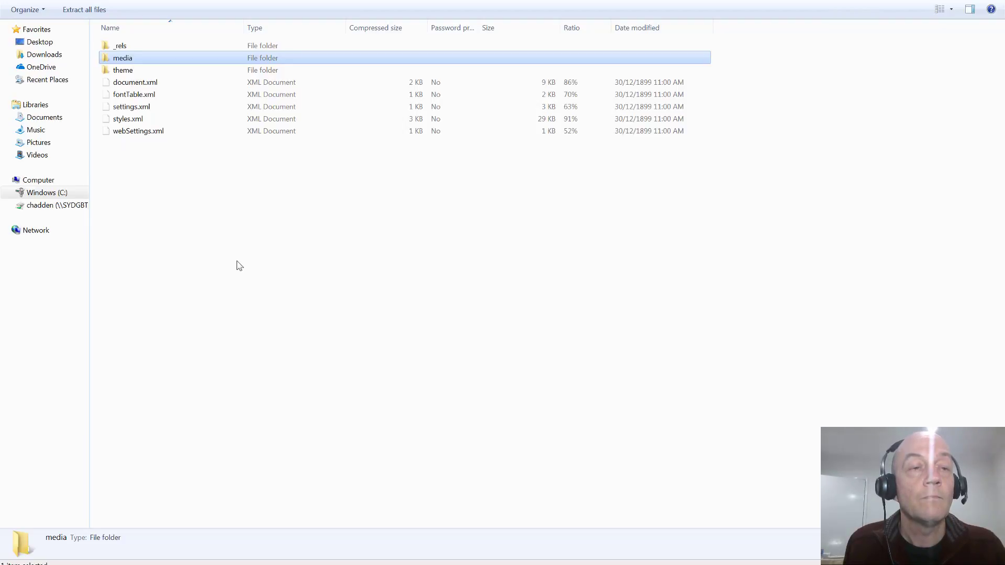
key("Return")
Step through image1.jpg to image5.jpg in the media folder, ending on image1.jpg.
key("Down")
key("Up")
key("Down")
key("Down")
key("Down")
key("Down")
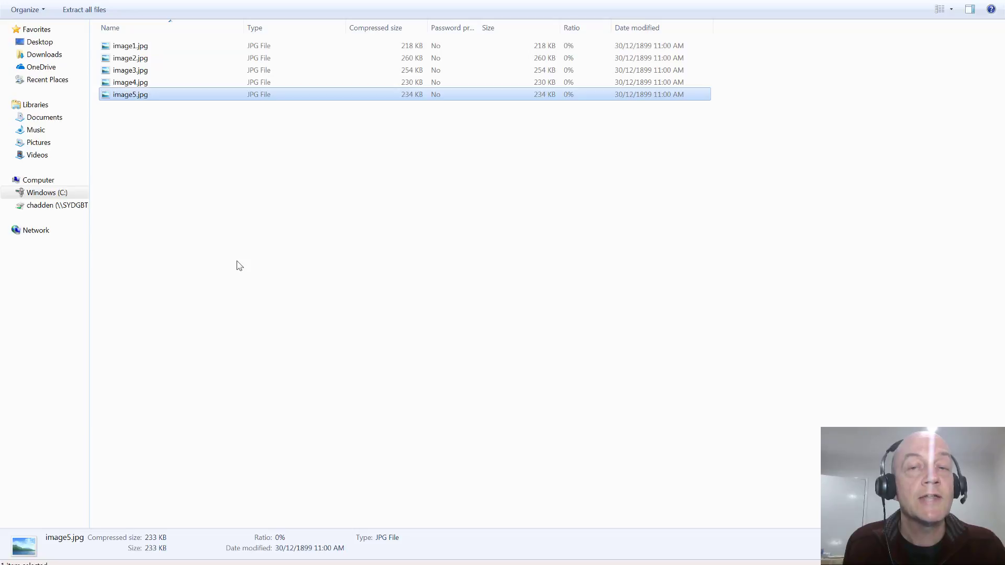
key("Up")
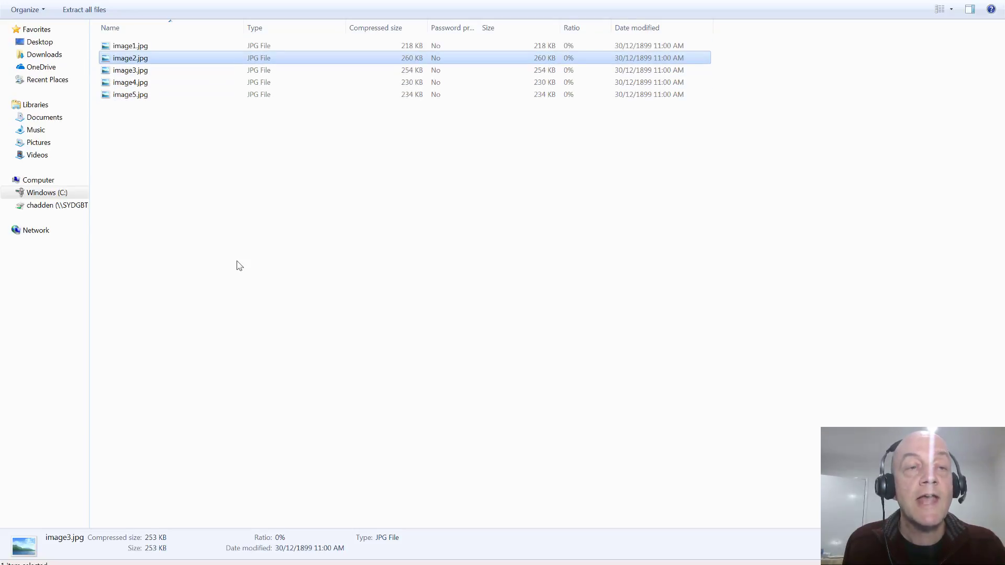
key("Up")
key("Up")
key("Up")
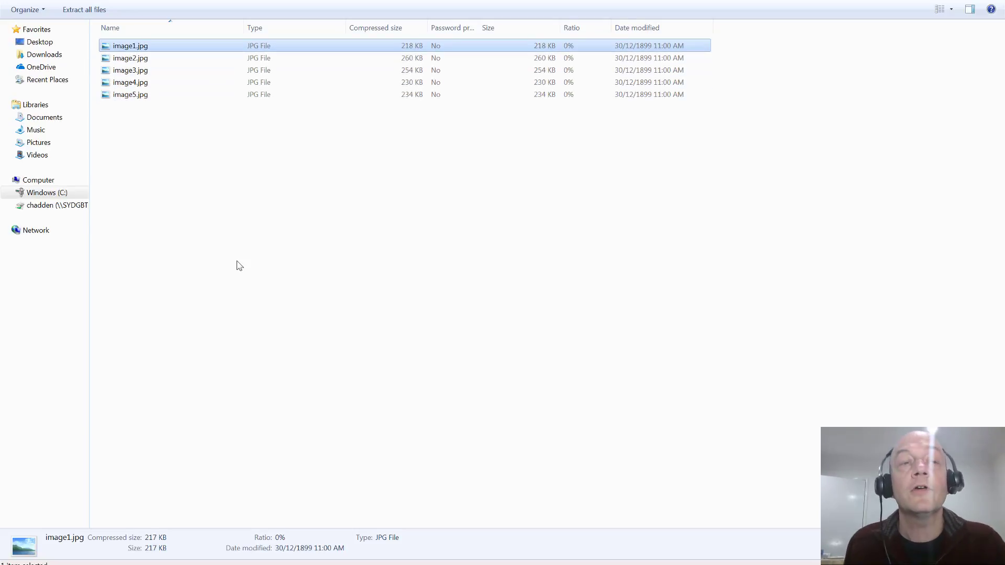